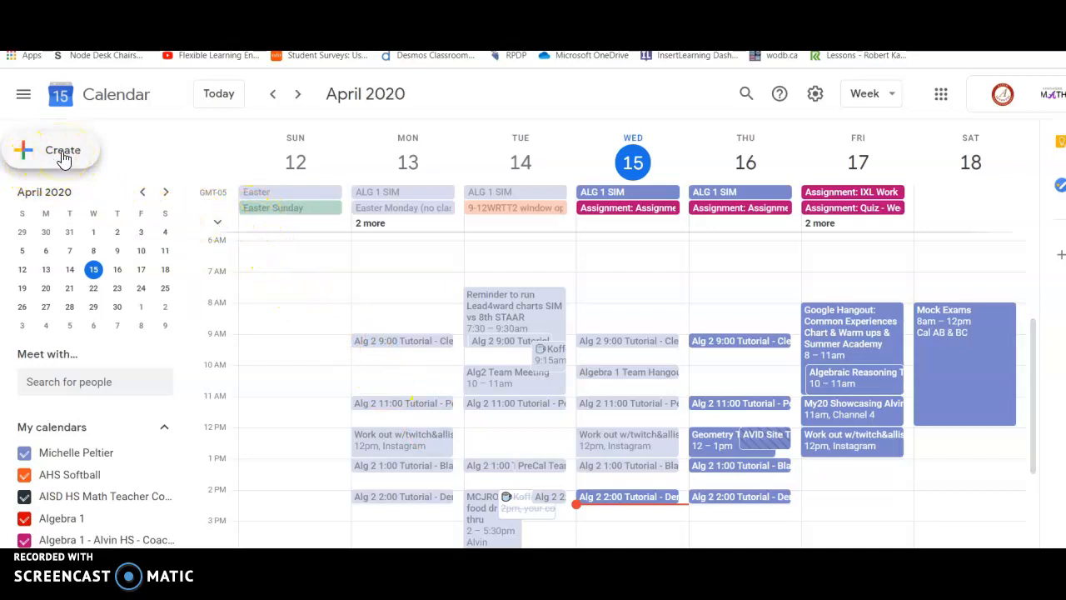
# Create a calendar event on Apr 15, 2020 titled "Tutorials" followed by the teacher's surname
pyautogui.click(63, 154)
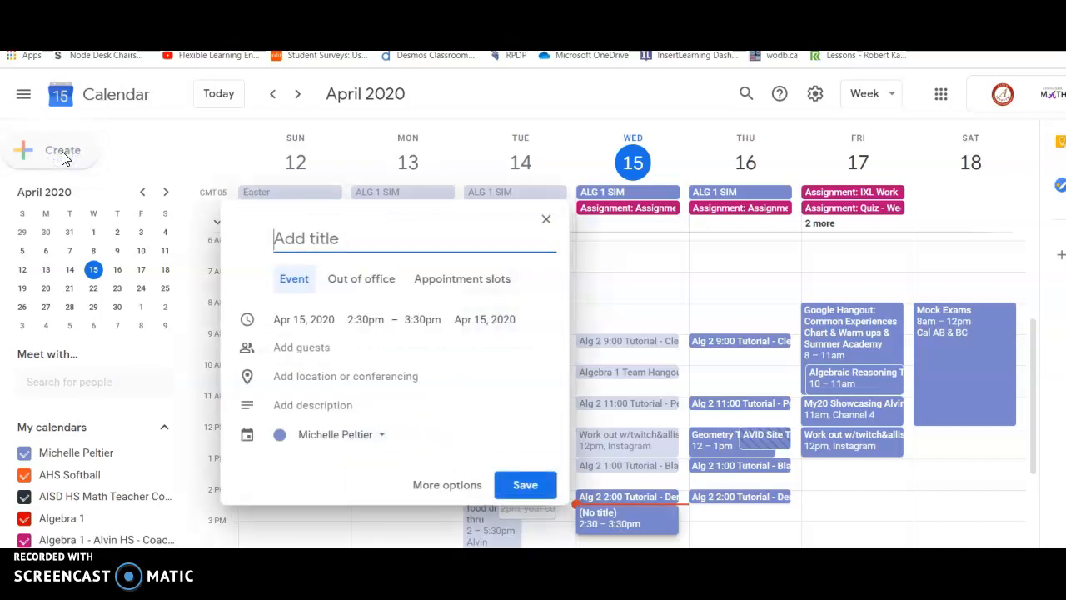
pyautogui.click(283, 233)
pyautogui.write('Tutorials -Peltier')
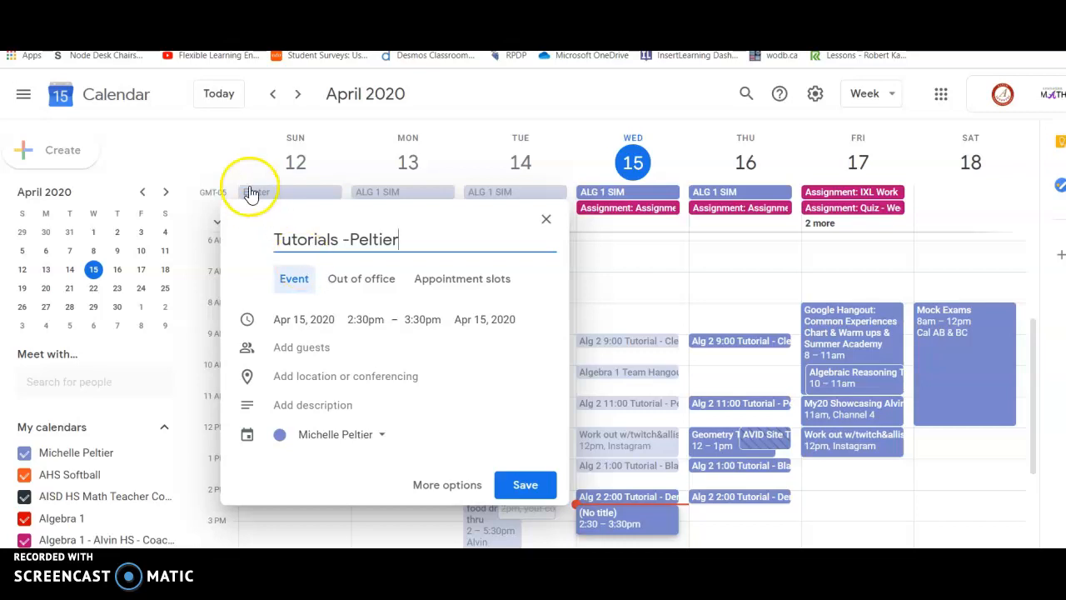
# Open the event's full options and add Hangouts Meet conferencing
pyautogui.click(444, 490)
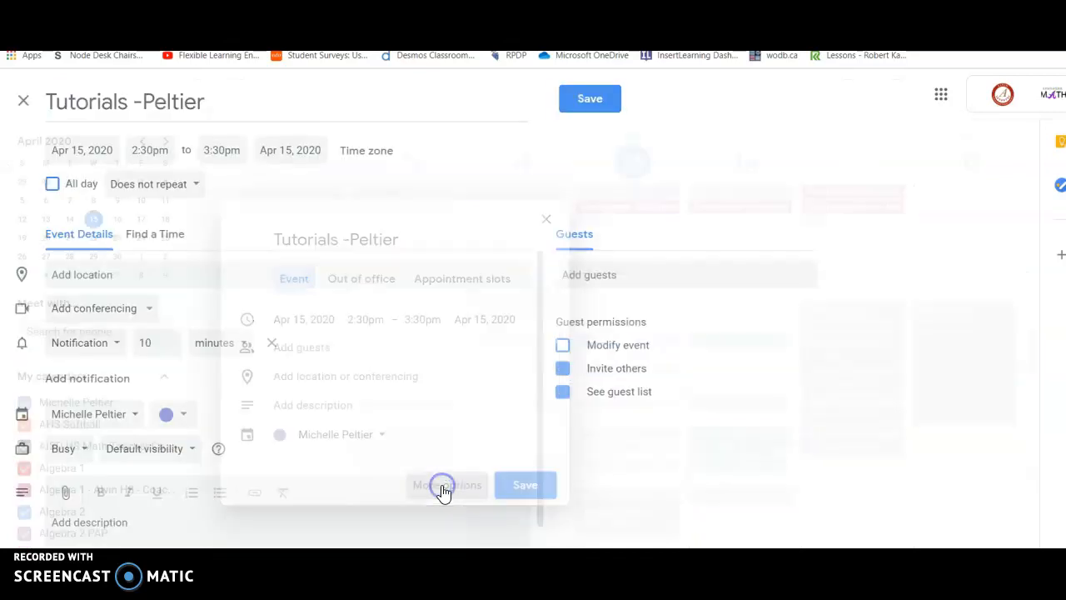
pyautogui.click(79, 315)
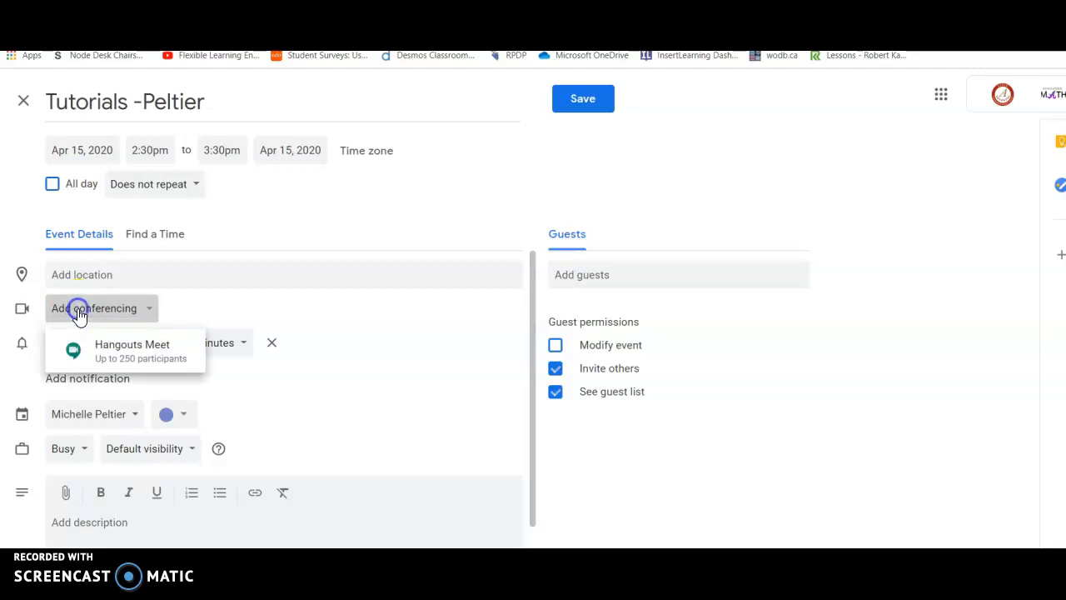
pyautogui.click(136, 349)
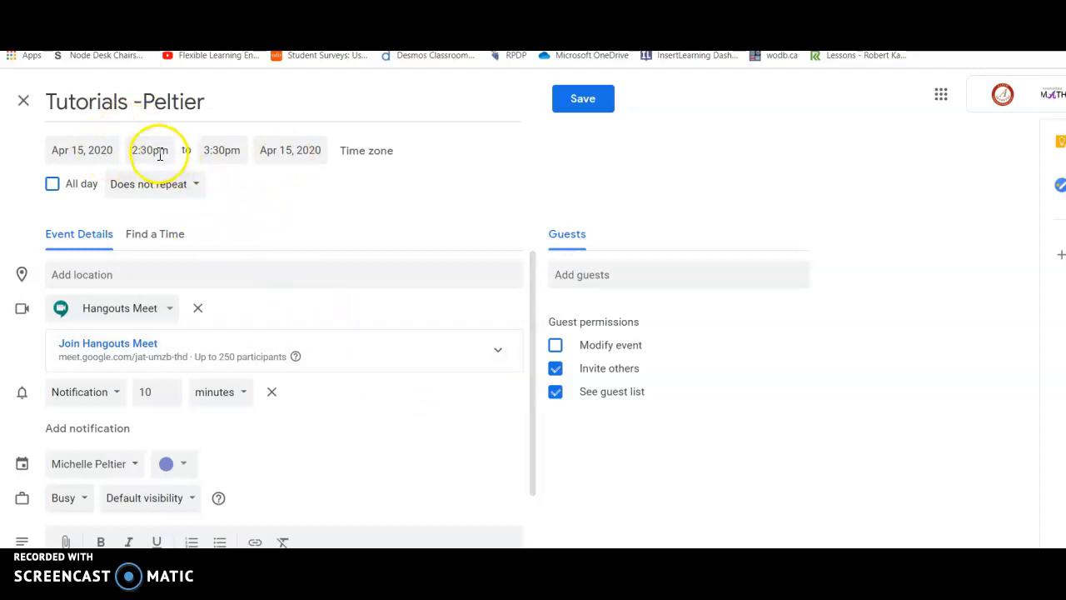
# Set the event's end time to 3:00pm for a 30-minute session
pyautogui.click(219, 151)
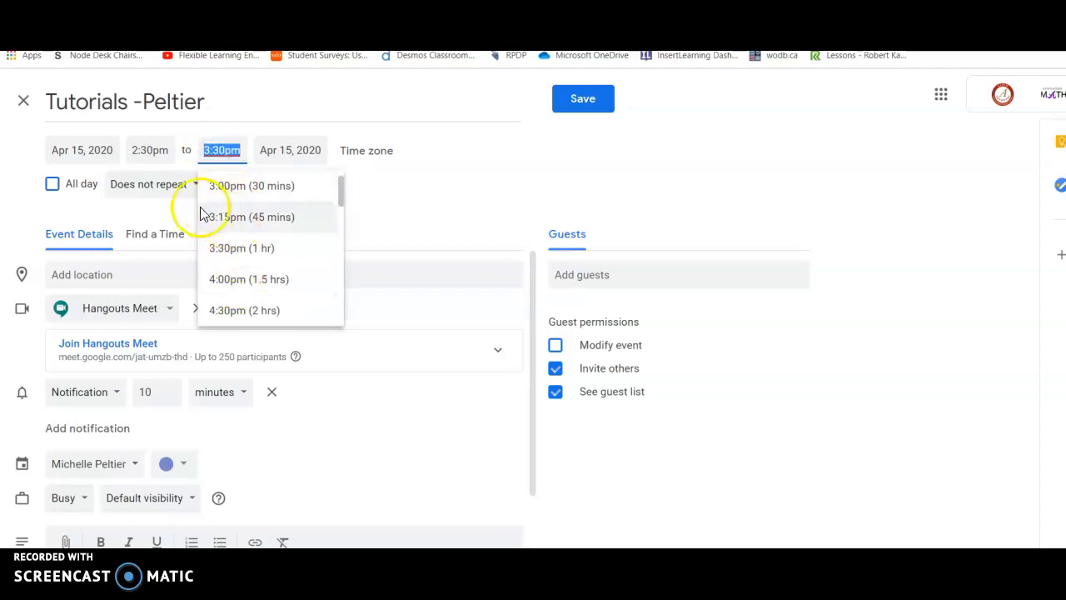
pyautogui.scroll(2, 336, 208)
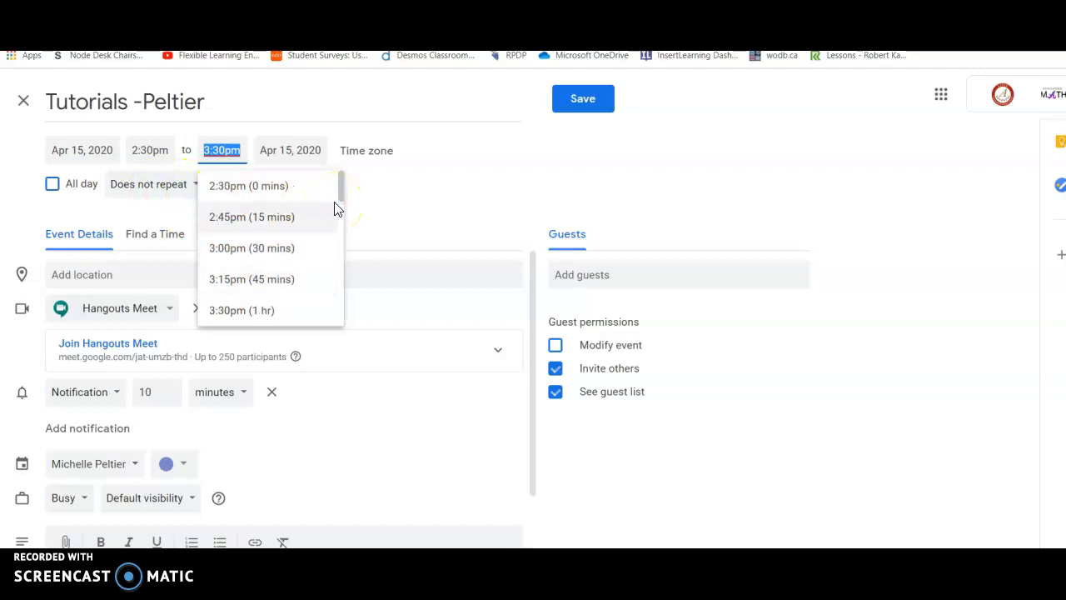
pyautogui.click(225, 248)
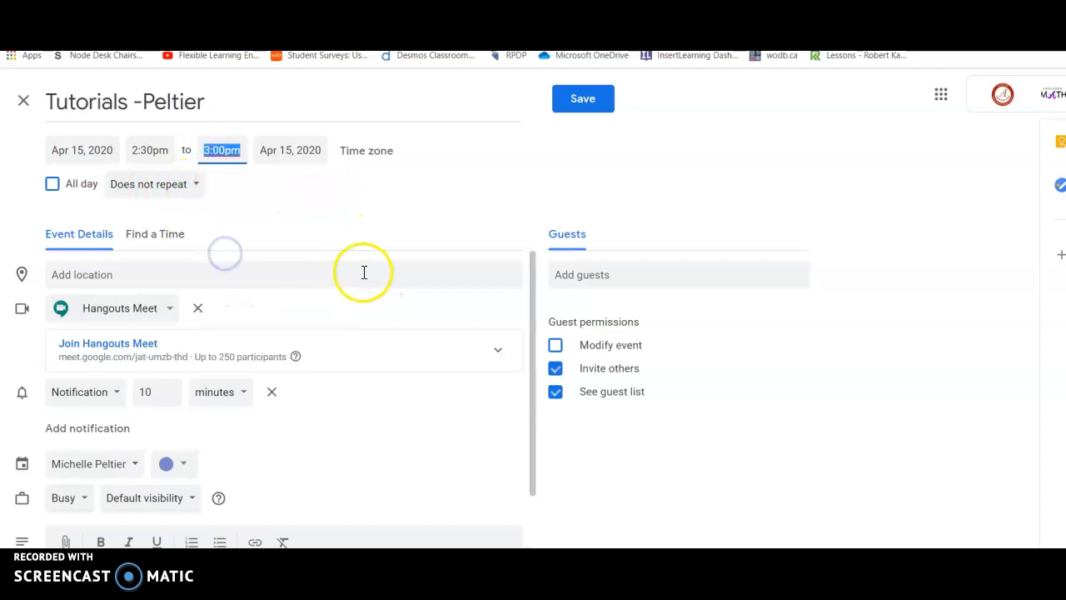
# Give the event a custom weekly recurrence on Monday, Tuesday, Wednesday and Thursday
pyautogui.click(194, 188)
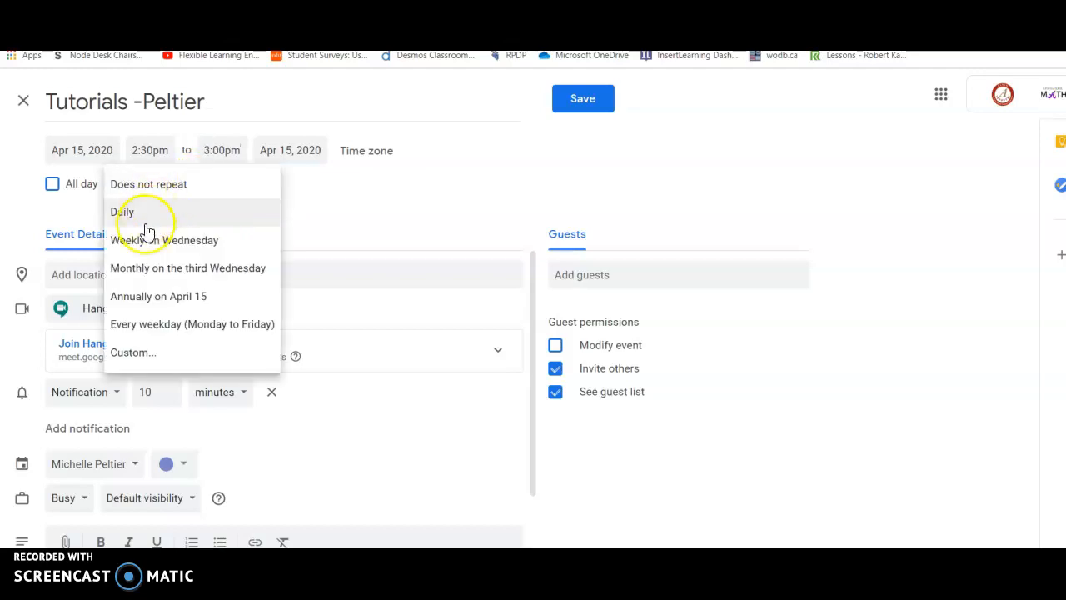
pyautogui.click(144, 364)
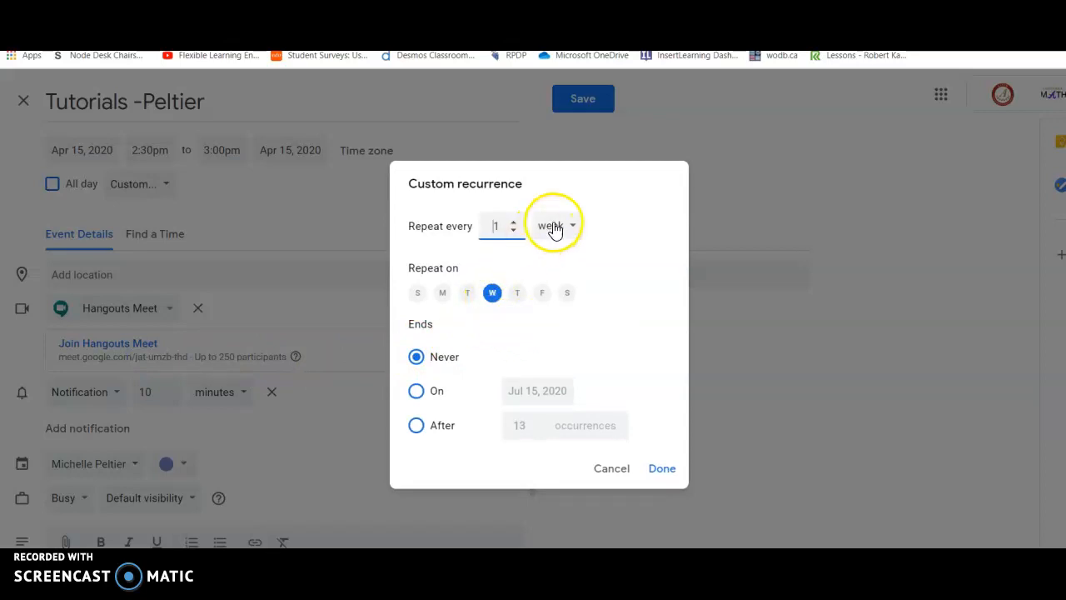
pyautogui.click(442, 297)
pyautogui.click(467, 295)
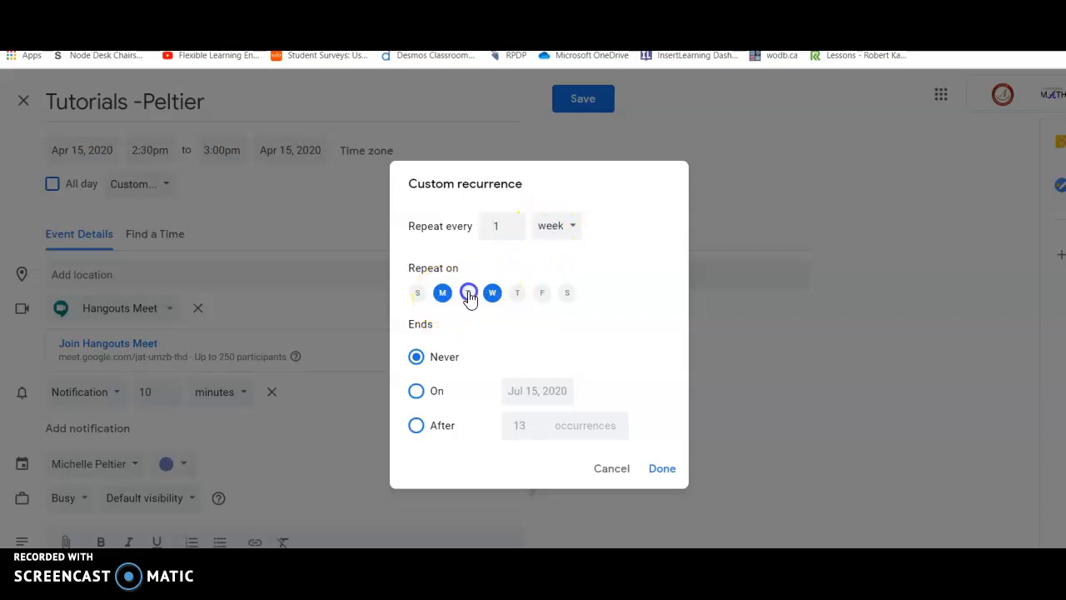
pyautogui.click(519, 297)
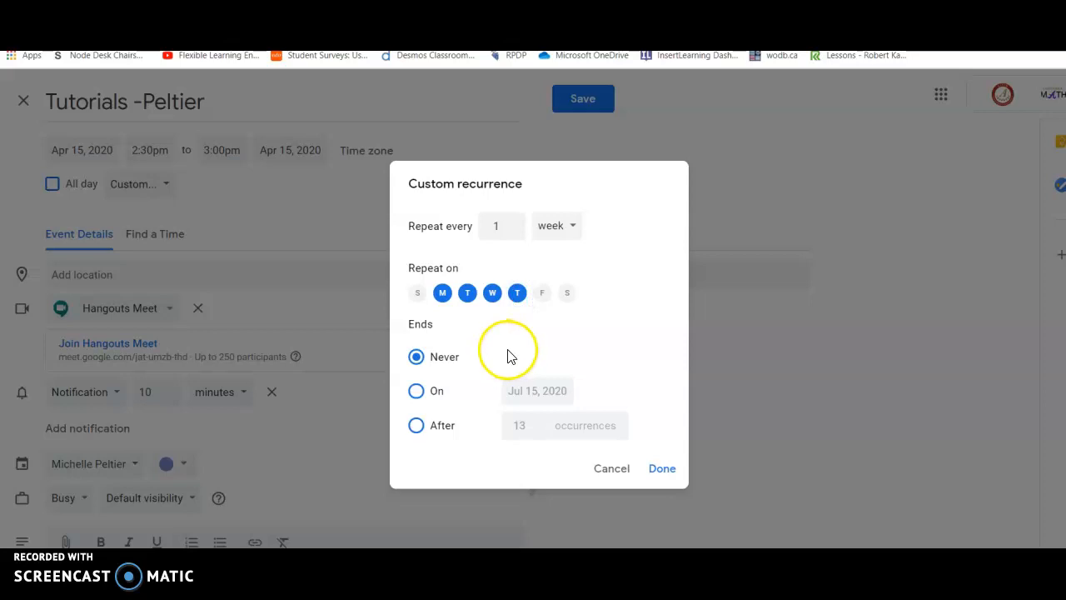
pyautogui.click(416, 426)
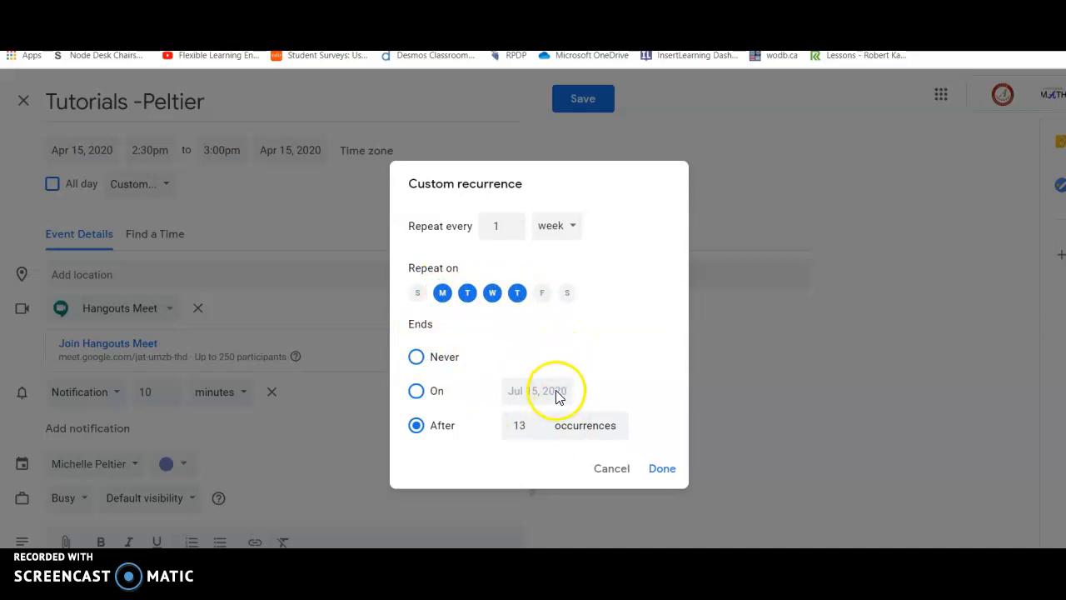
pyautogui.click(538, 422)
pyautogui.click(538, 423)
pyautogui.click(538, 422)
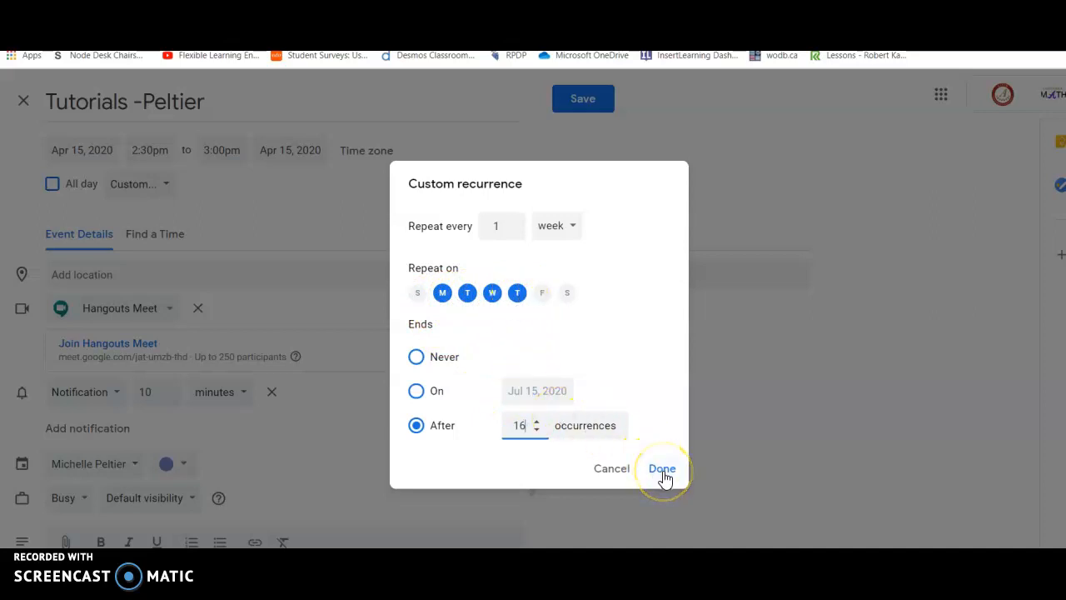
pyautogui.click(416, 391)
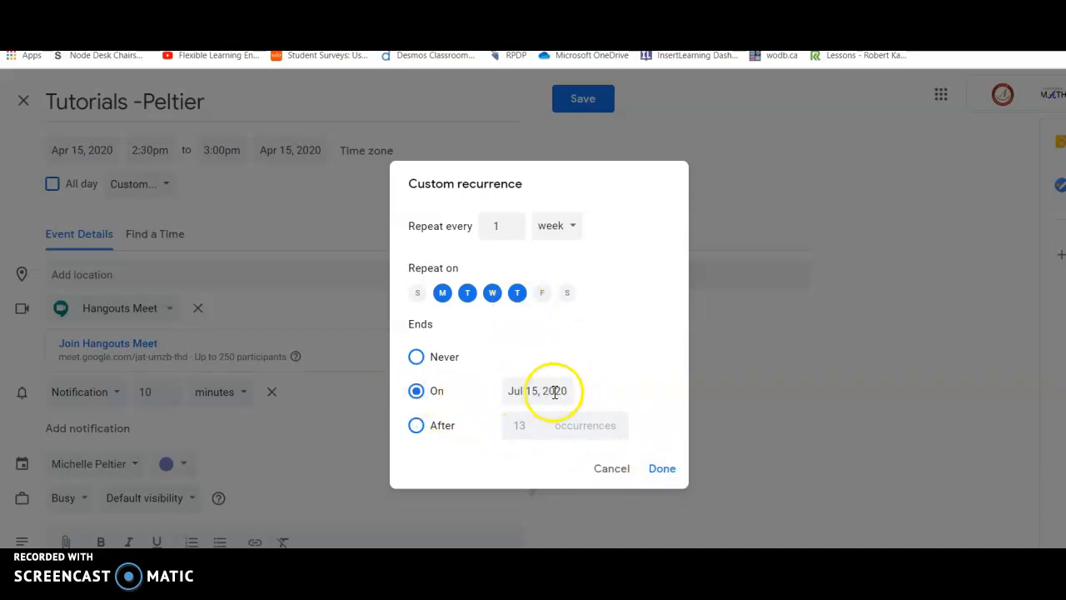
# Set the recurrence to end after 16 occurrences and apply the custom recurrence
pyautogui.click(416, 426)
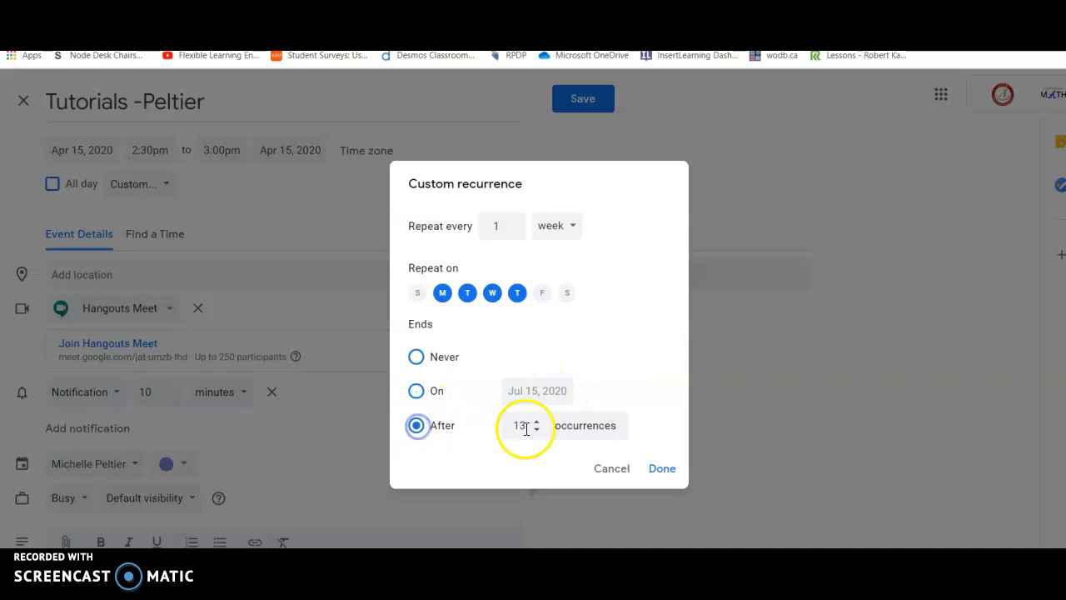
pyautogui.click(538, 421)
pyautogui.click(537, 421)
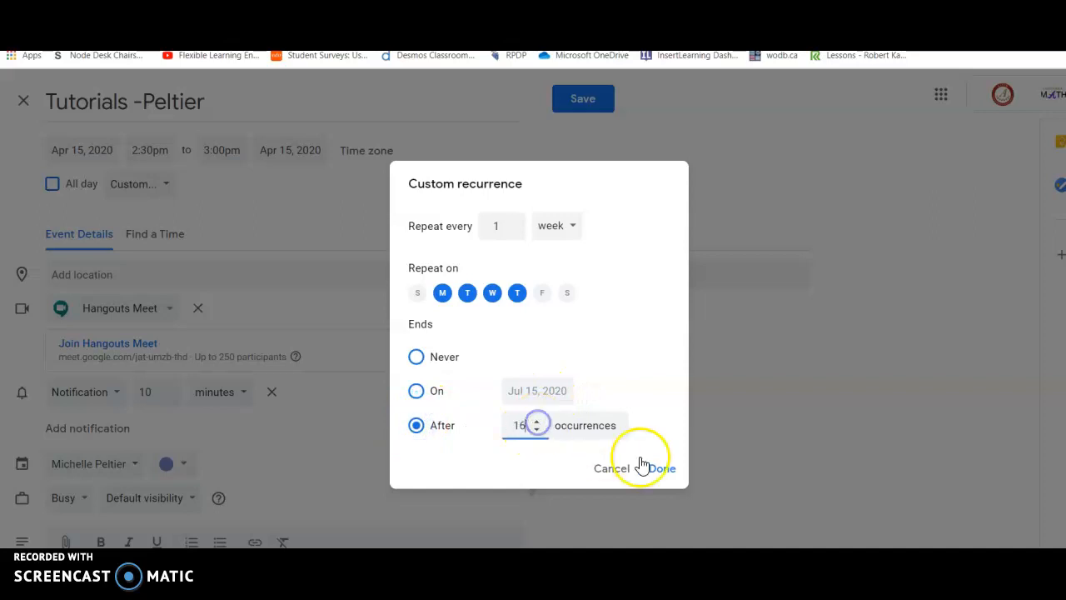
pyautogui.click(662, 469)
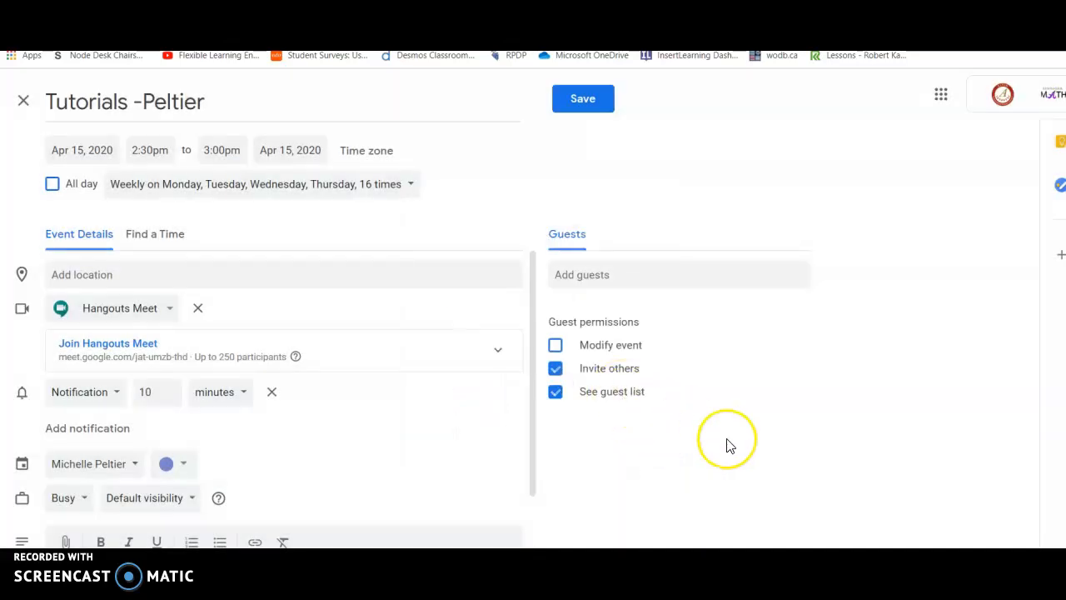
pyautogui.click(732, 454)
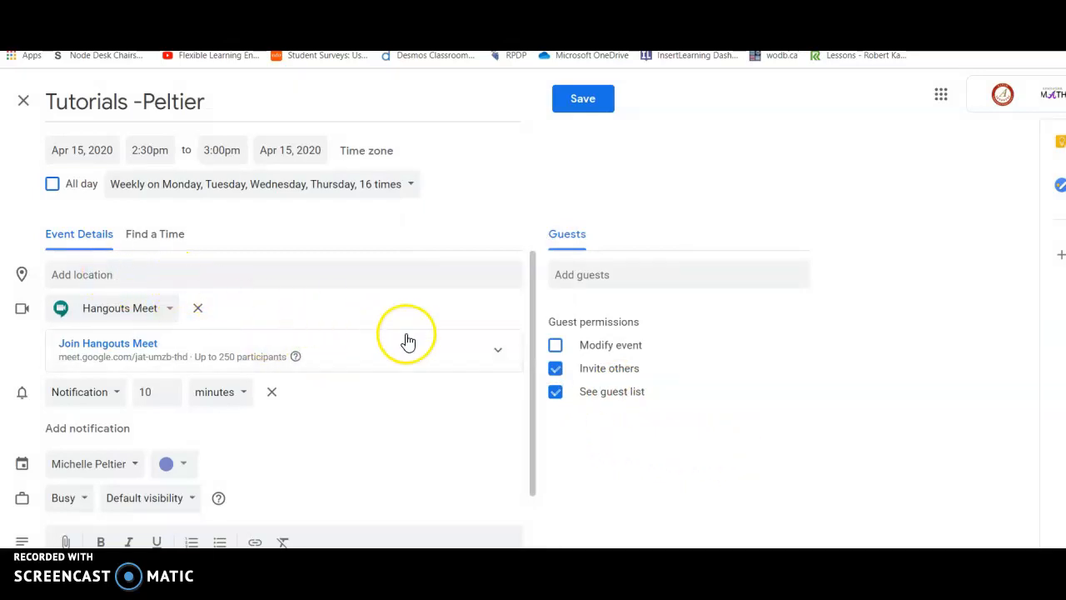
# Leave the guest list empty and save the recurring tutorials event
pyautogui.click(589, 275)
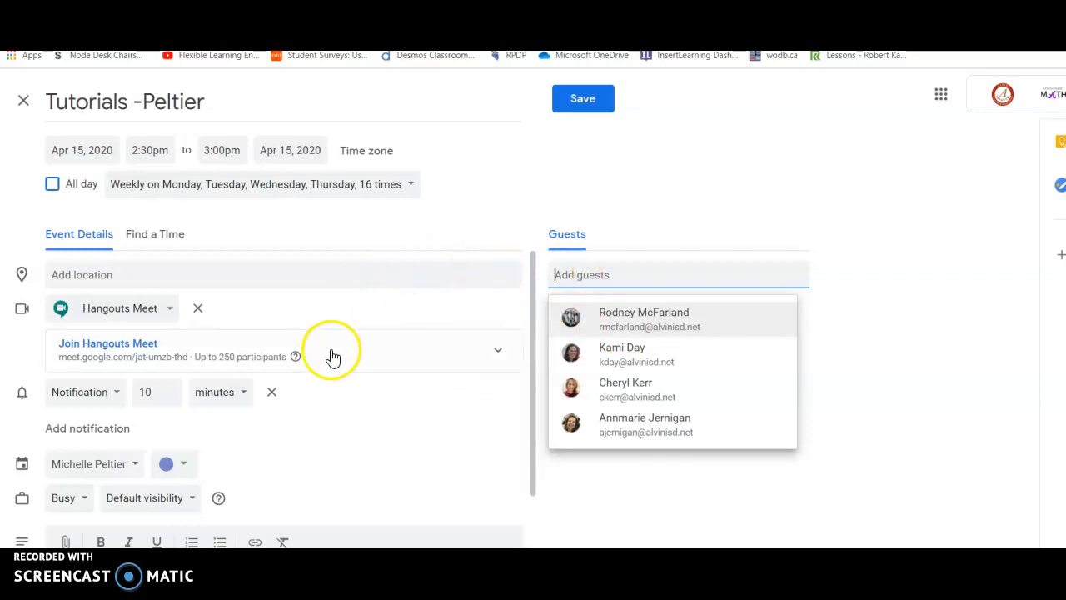
pyautogui.click(638, 488)
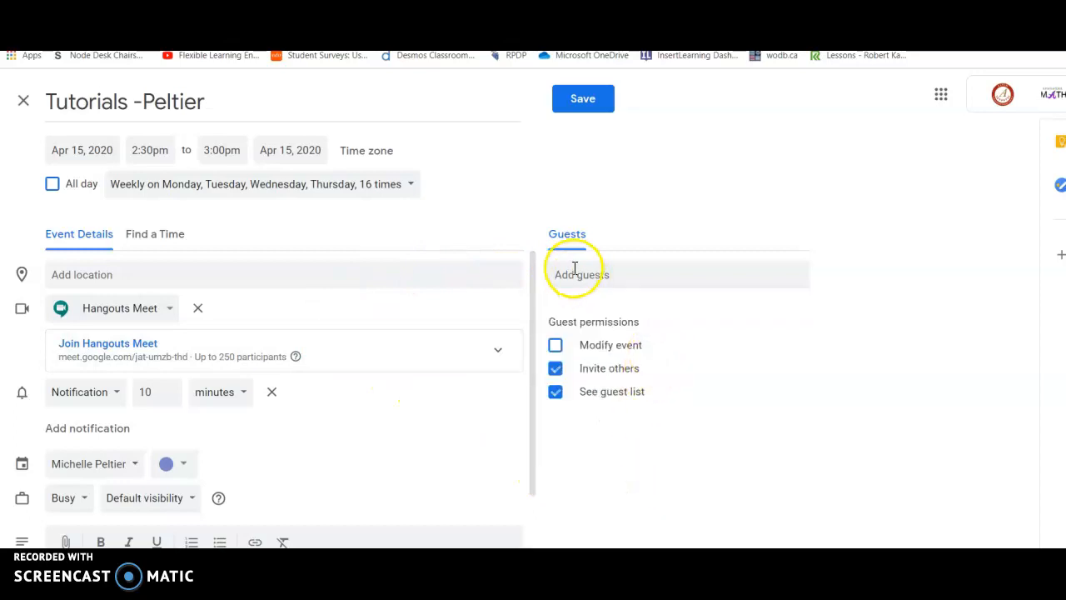
pyautogui.click(587, 100)
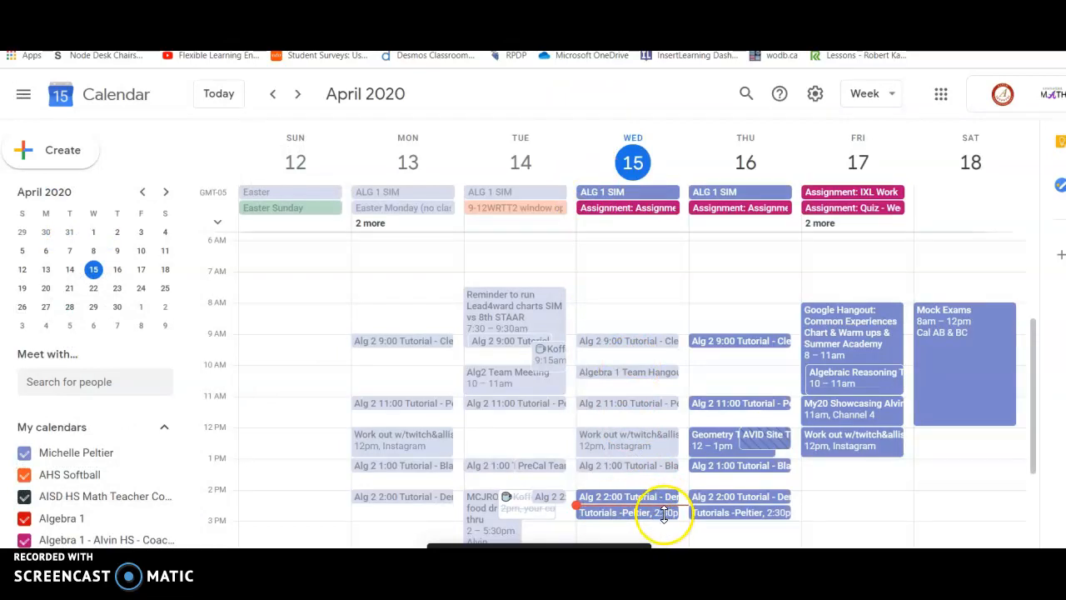
# Copy the Hangouts Meet link from the April 15 tutorials event and switch to the Algebra 2 class in Google Classroom
pyautogui.click(664, 513)
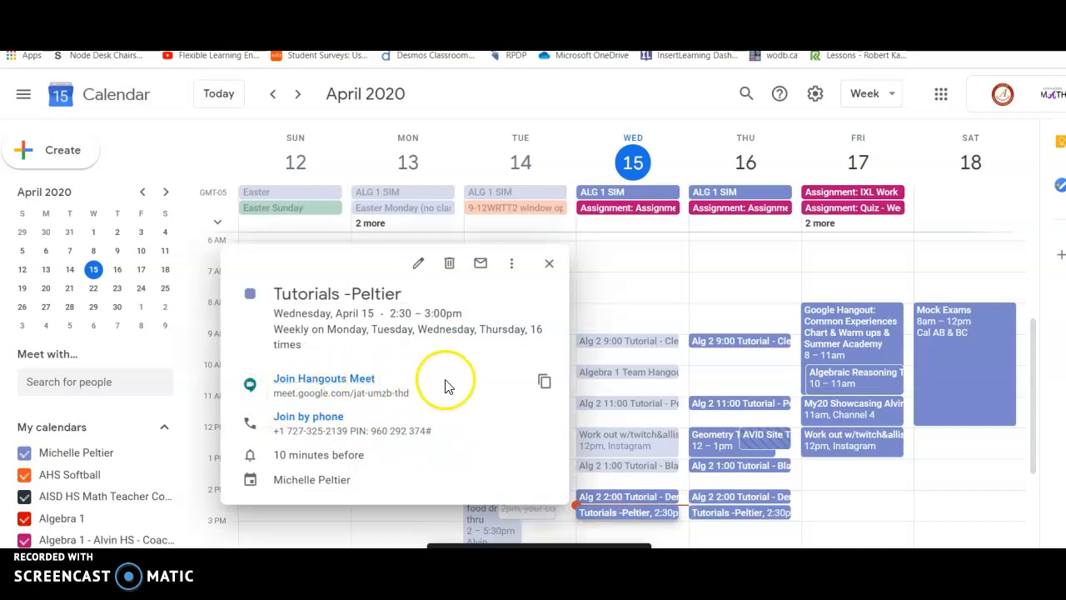
pyautogui.click(547, 387)
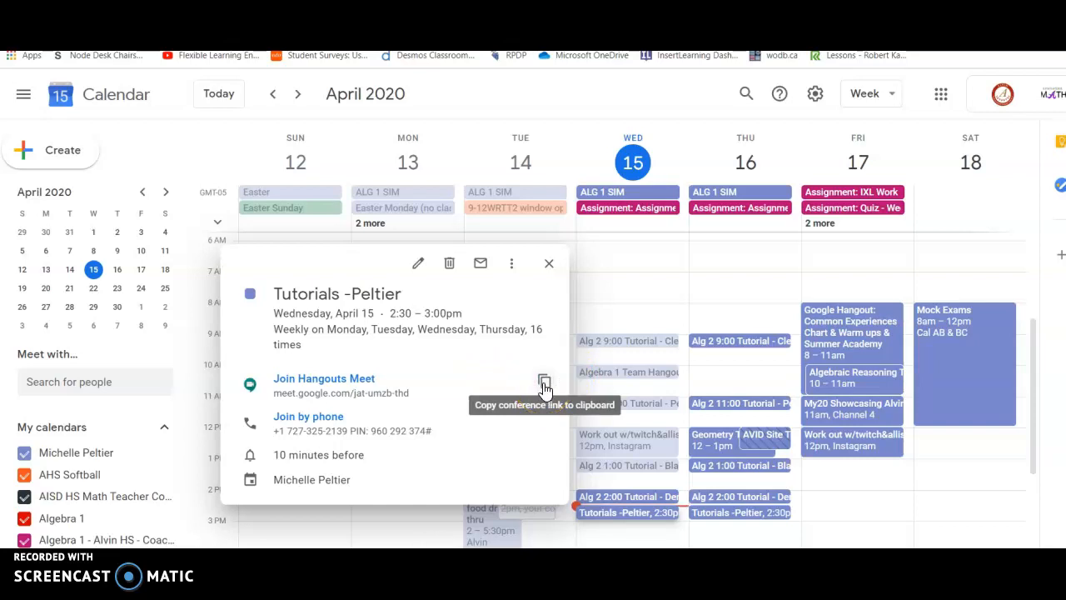
pyautogui.click(544, 385)
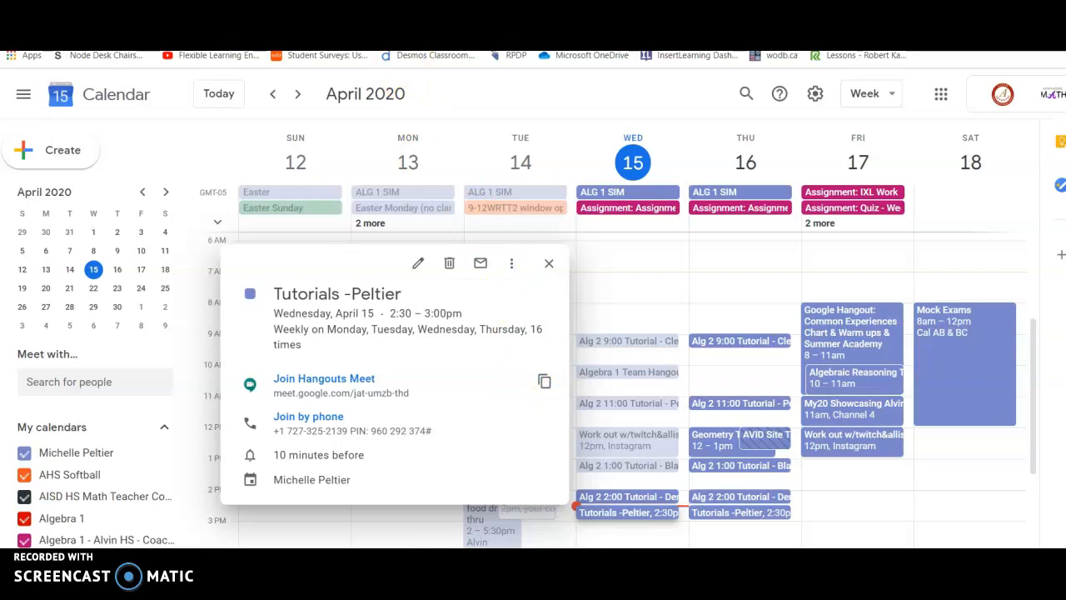
pyautogui.hotkey('ctrl', 'Tab')
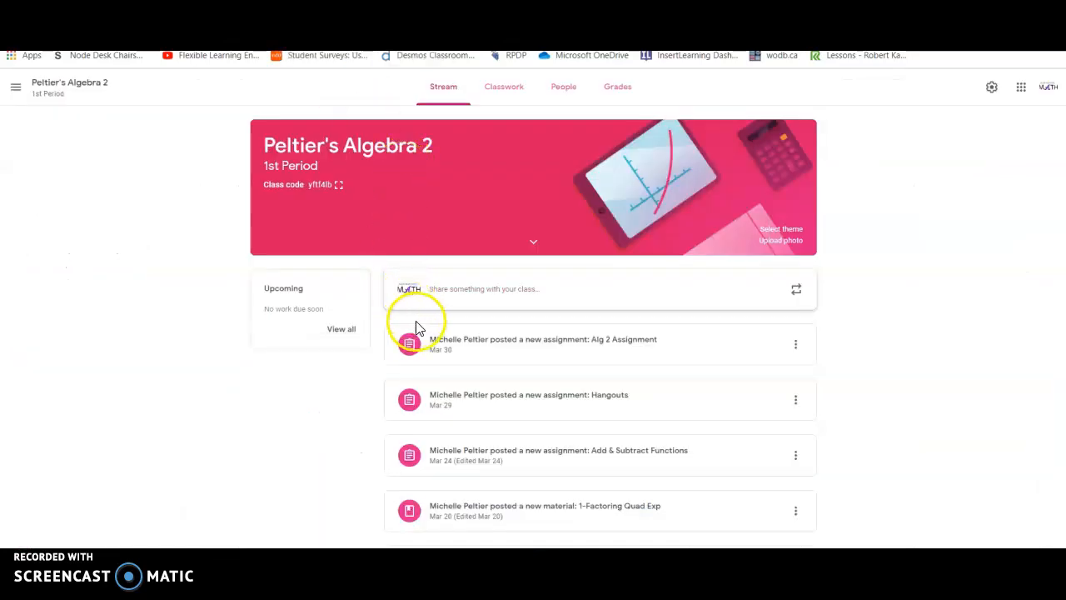
pyautogui.click(454, 291)
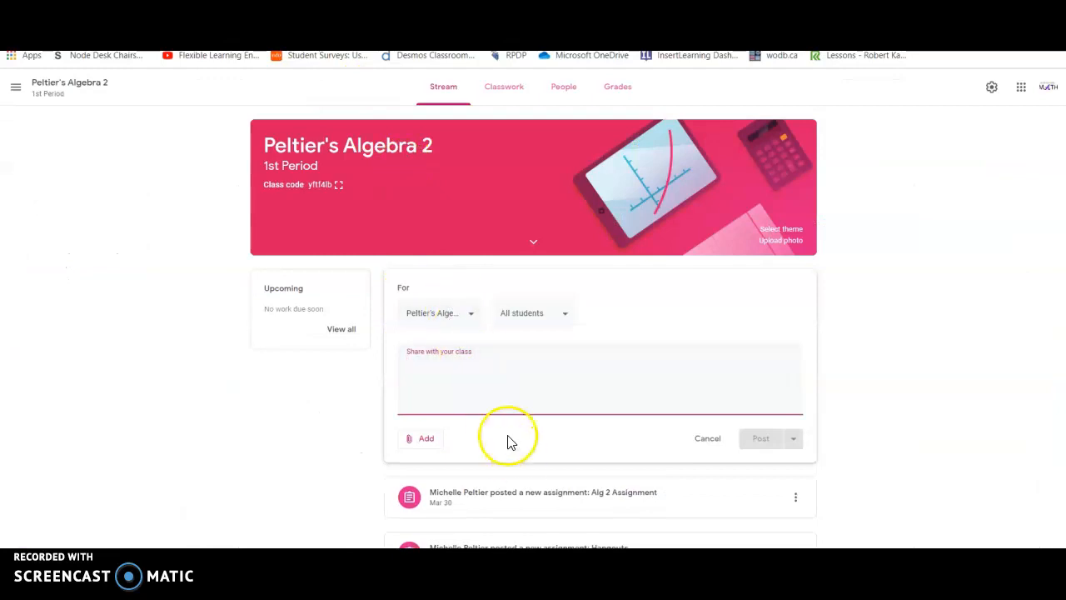
pyautogui.click(504, 89)
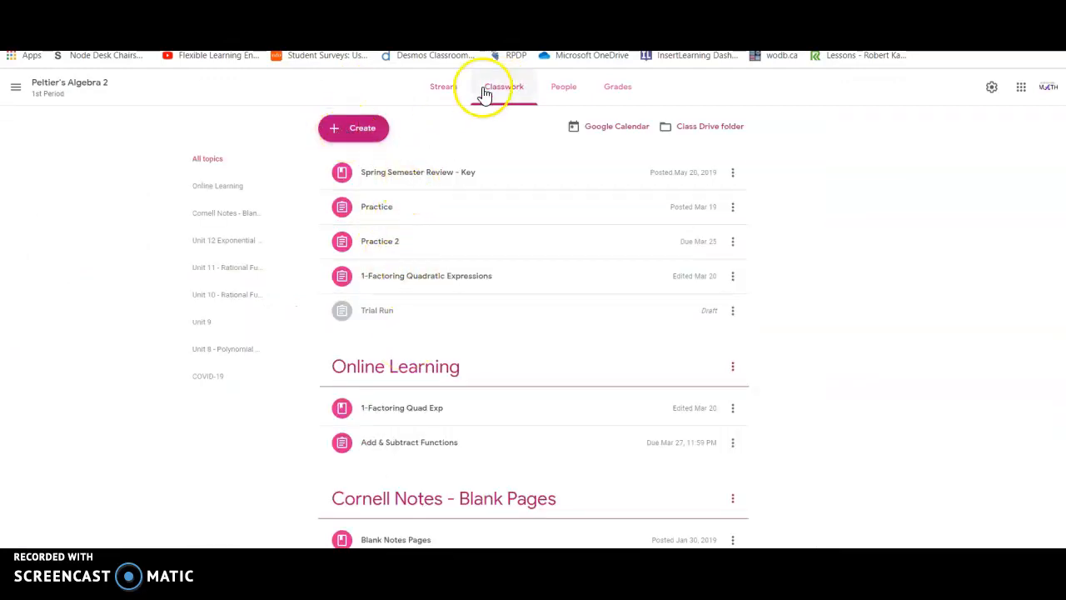
pyautogui.click(444, 89)
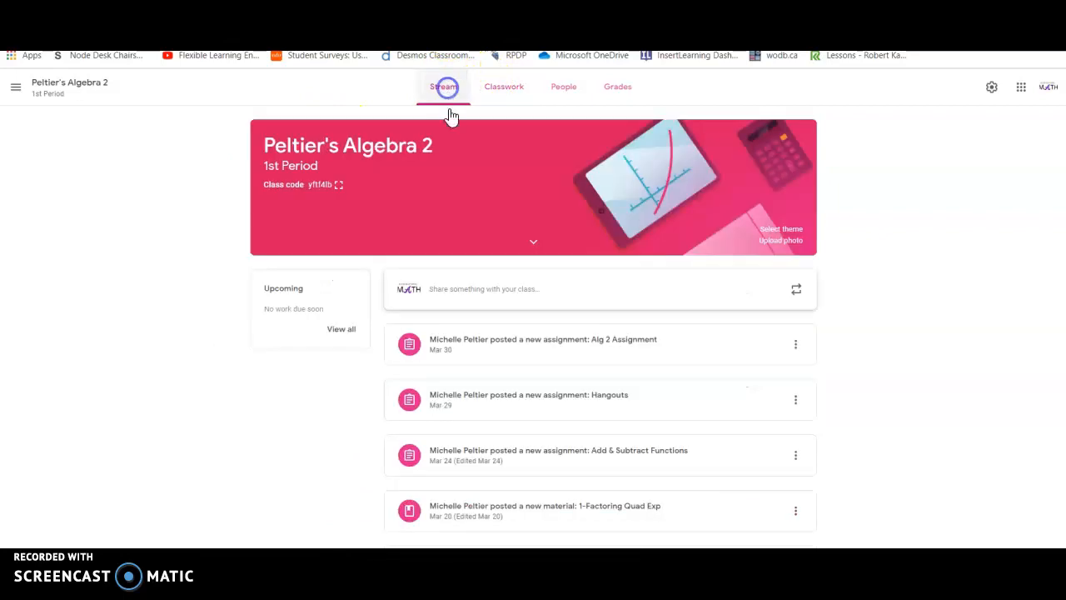
# Attach the copied Hangouts Meet link to a new class announcement for all students and open the attachment to test it
pyautogui.click(457, 290)
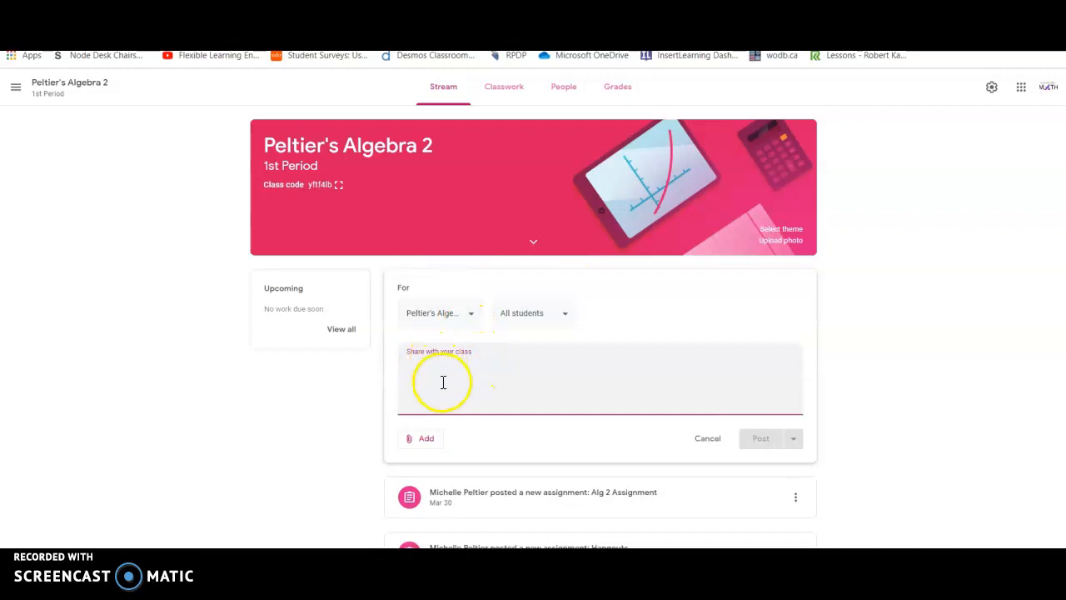
pyautogui.click(426, 442)
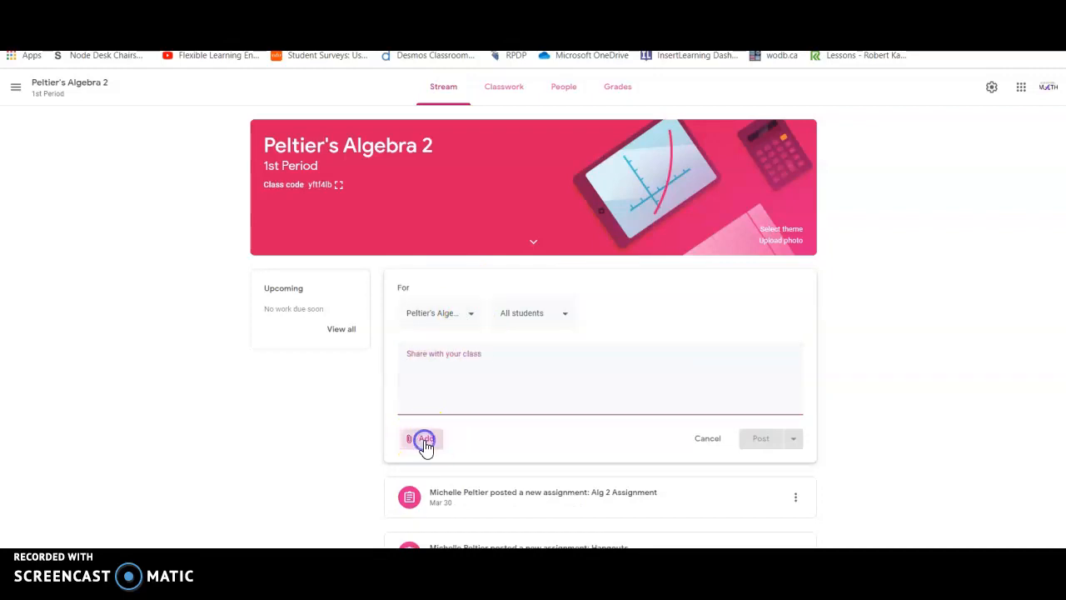
pyautogui.click(442, 484)
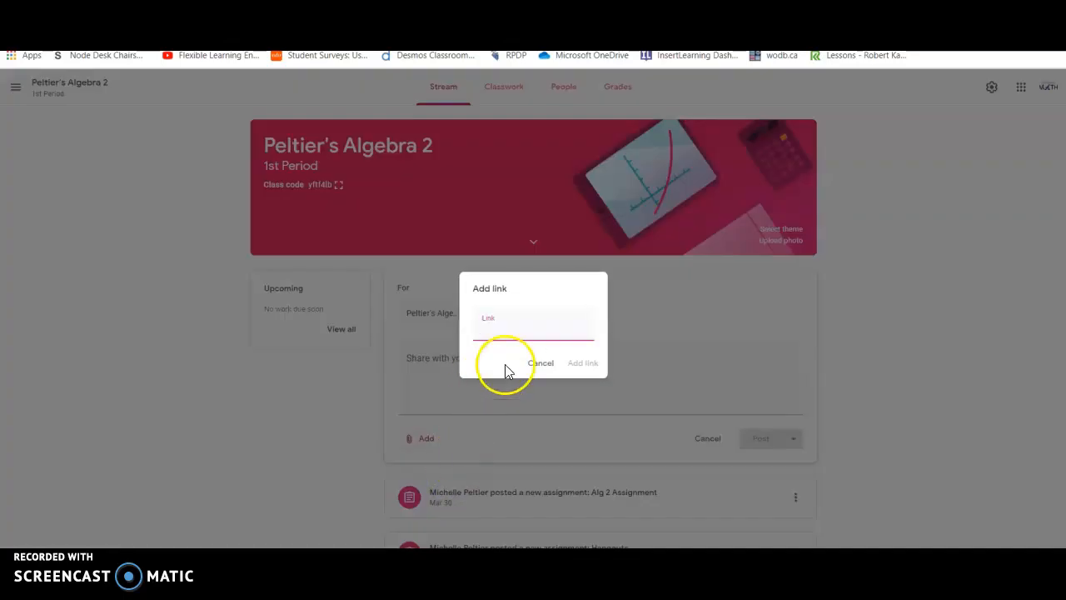
pyautogui.hotkey('ctrl', 'v')
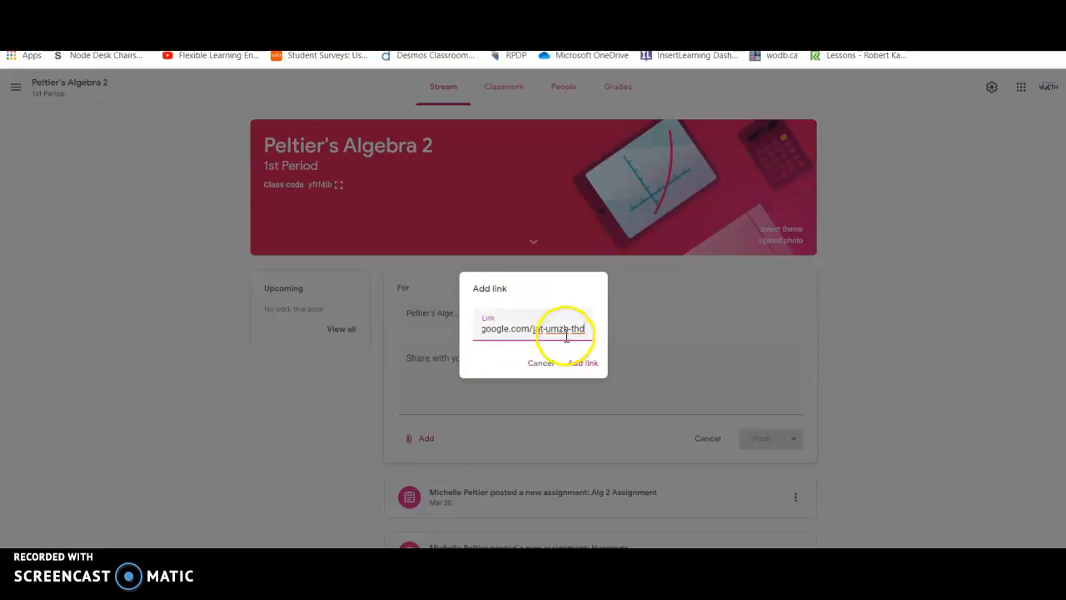
pyautogui.click(581, 365)
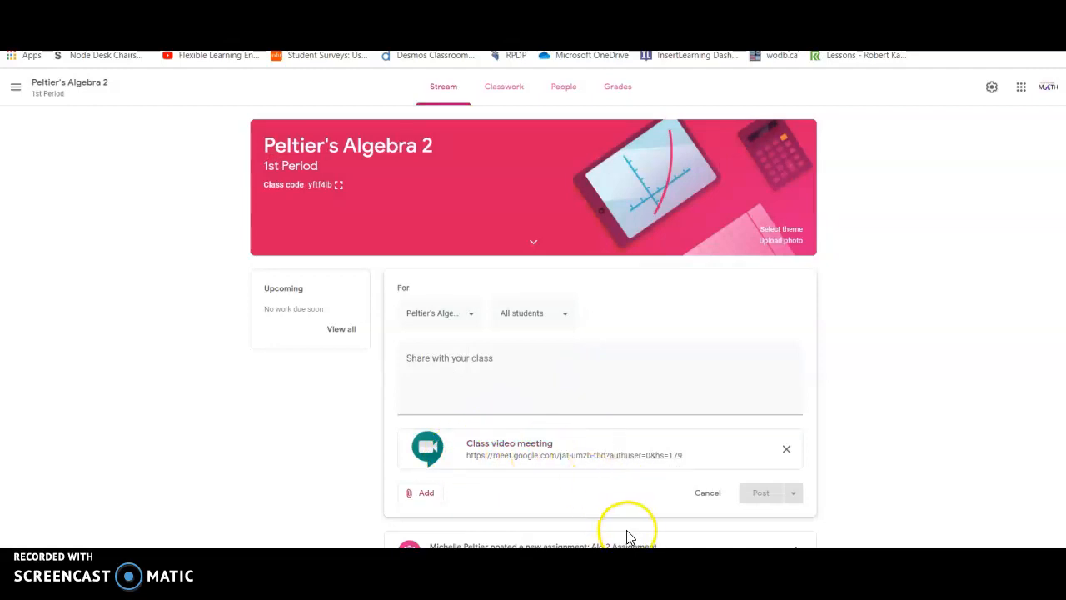
pyautogui.click(514, 459)
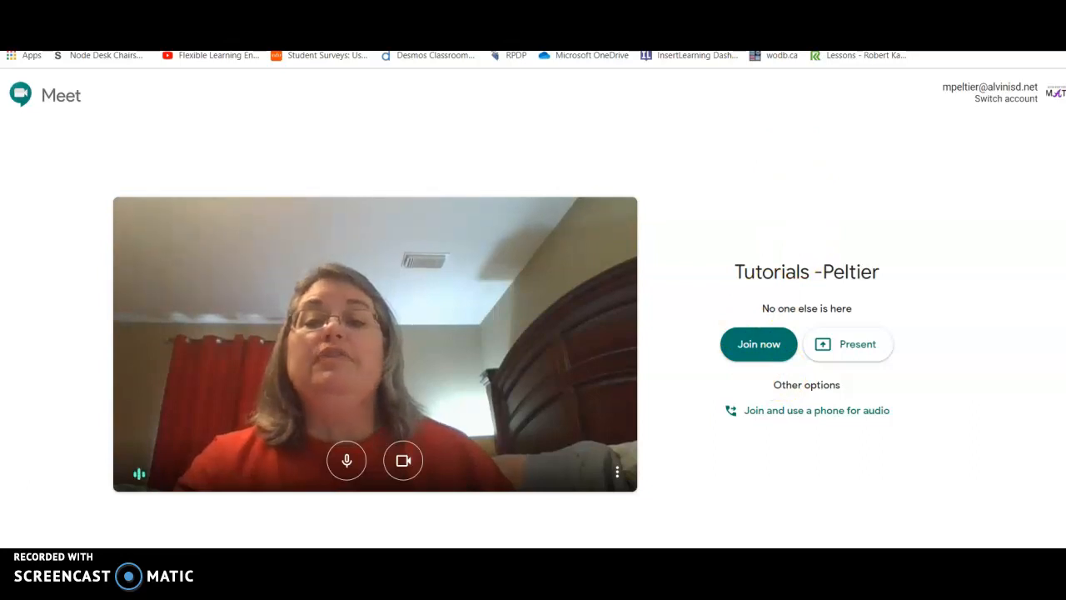
# Leave the Meet test page, switch to Gmail, and start a new email addressed to the teacher's own contact
pyautogui.click(400, 7)
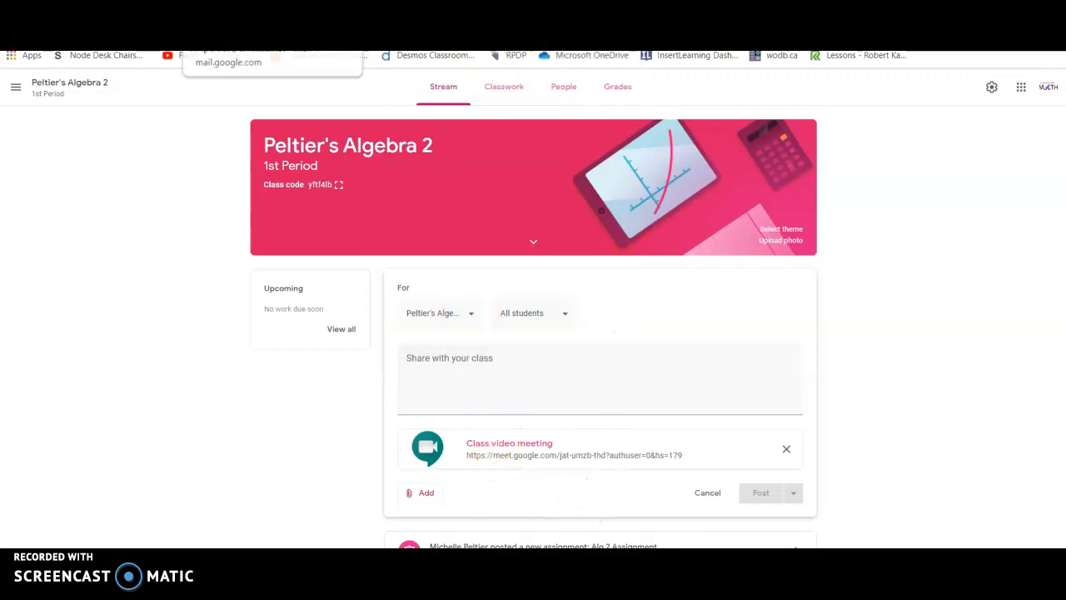
pyautogui.click(304, 12)
pyautogui.click(53, 143)
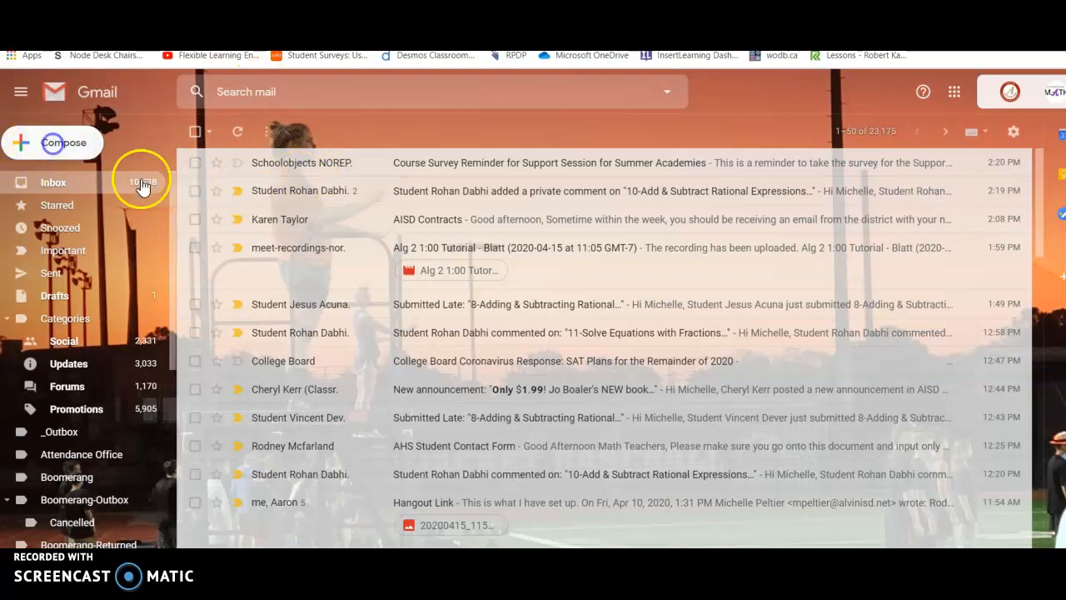
pyautogui.write('michel')
pyautogui.press('Return')
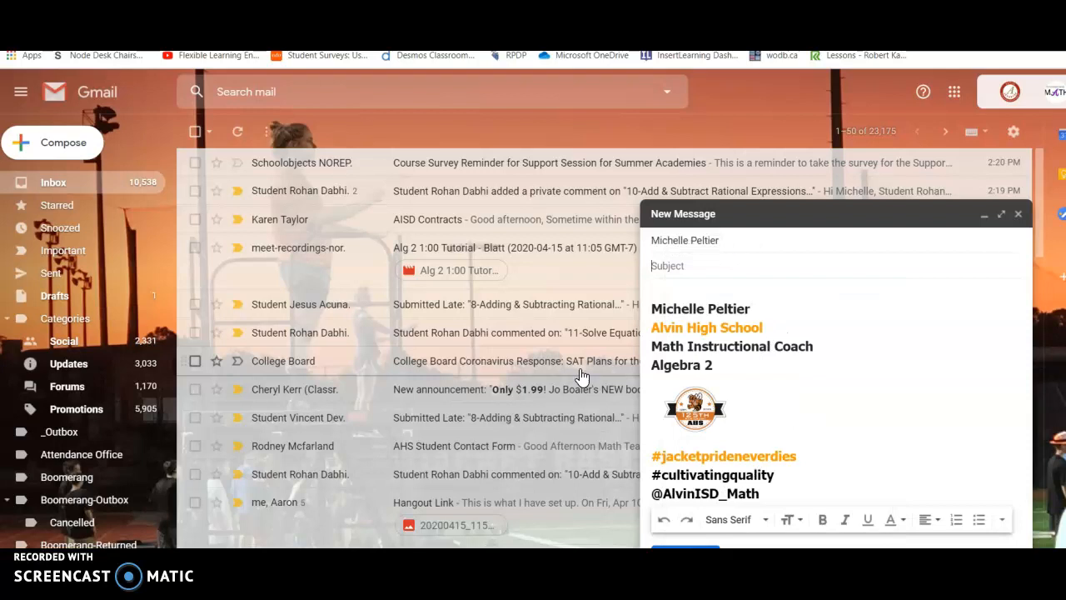
# Insert the copied Hangouts Meet link as a web address in the email body with the display text "Hangout"
pyautogui.click(657, 283)
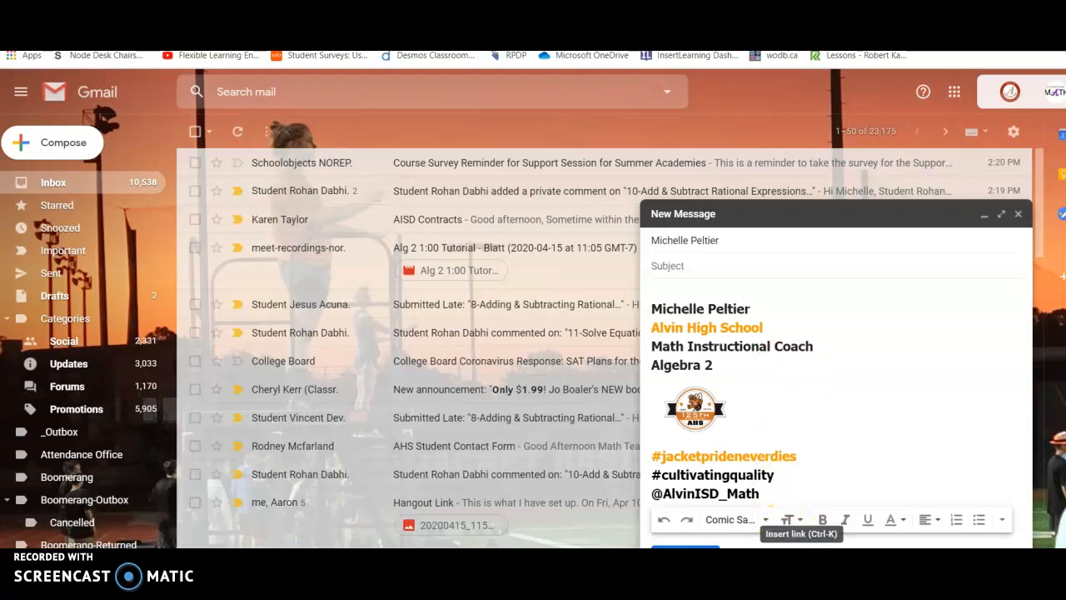
pyautogui.click(801, 544)
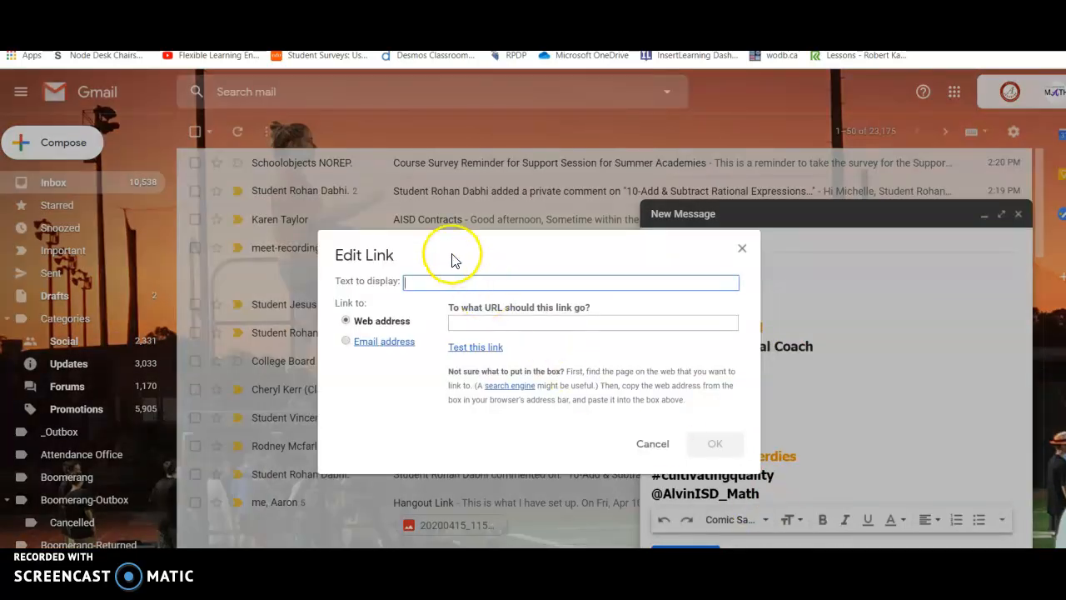
pyautogui.click(454, 324)
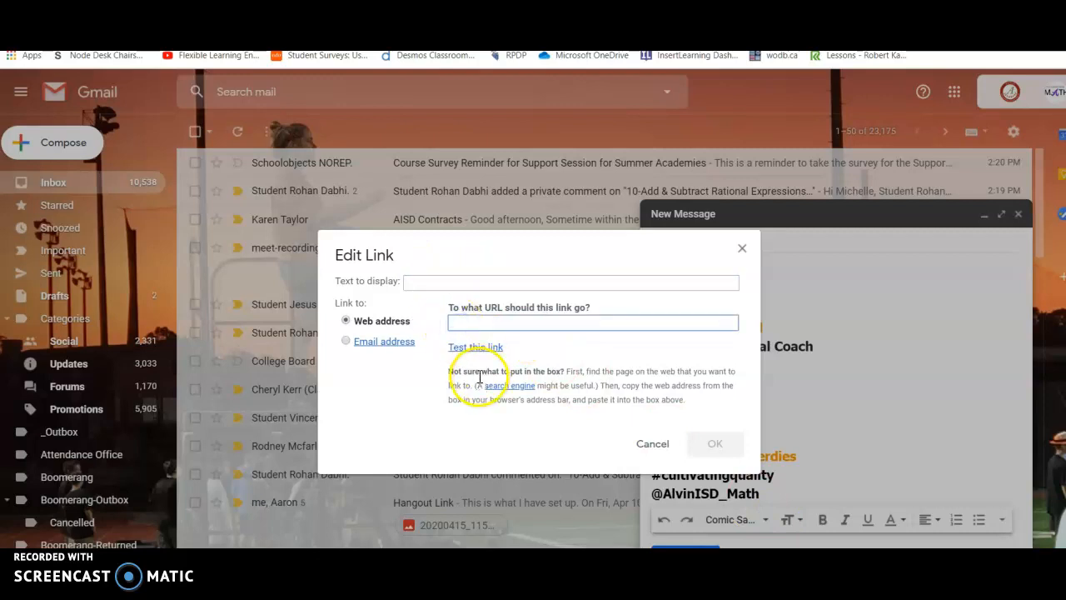
pyautogui.write('https://meet.google.com/jat-umzb-thd')
pyautogui.click(574, 282)
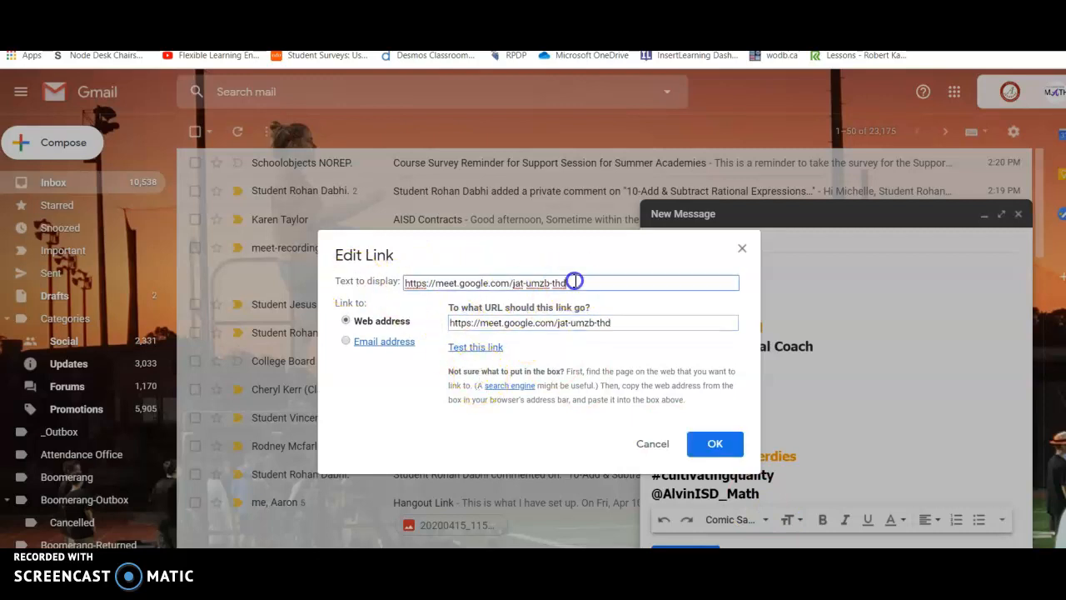
pyautogui.moveTo(574, 282); pyautogui.dragTo(379, 281)
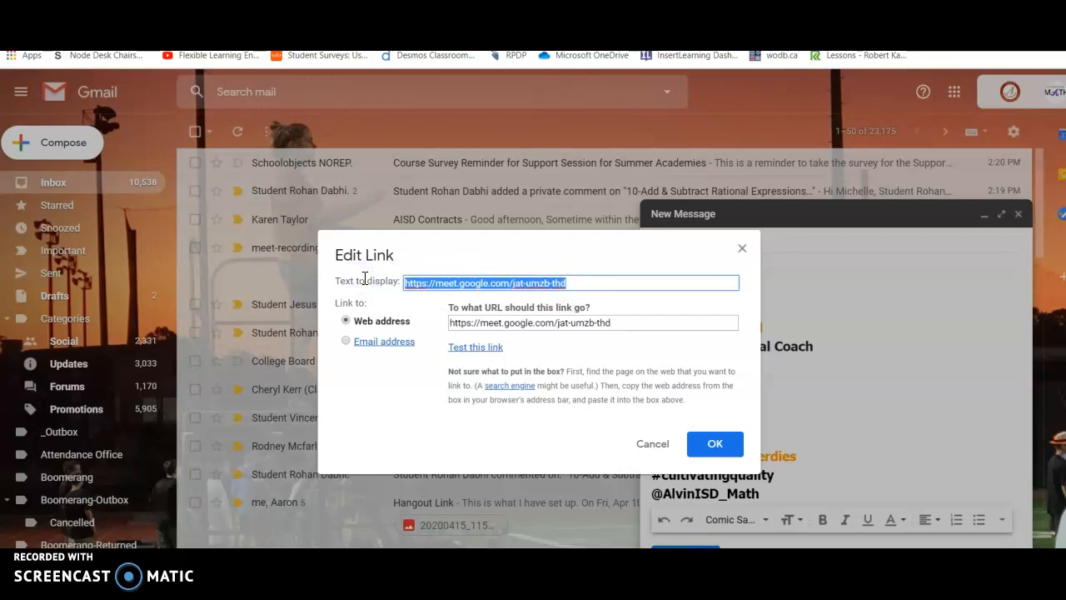
pyautogui.write('Hangout')
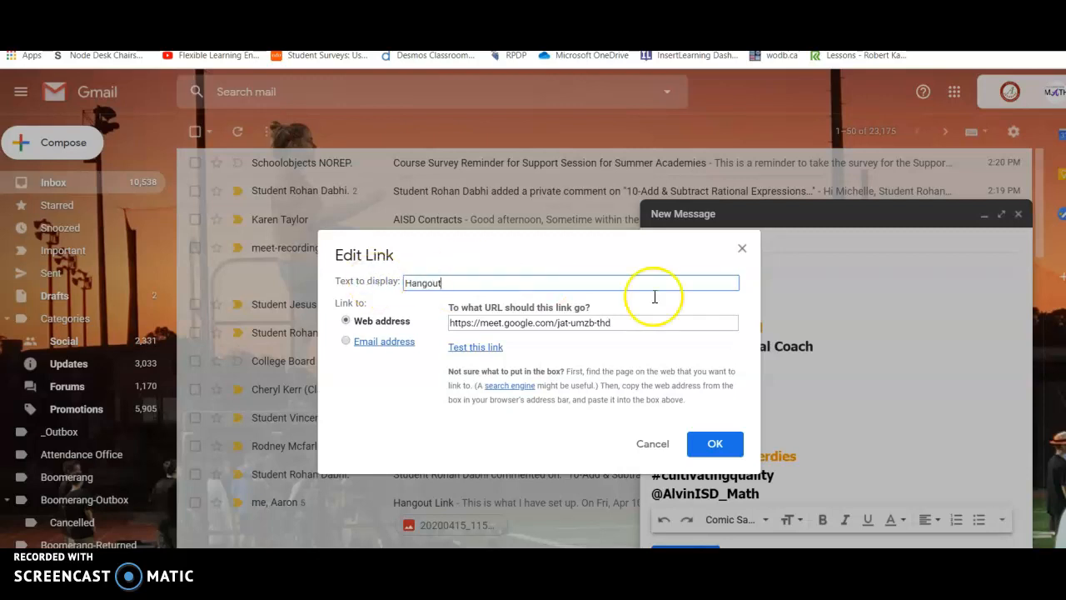
pyautogui.click(712, 443)
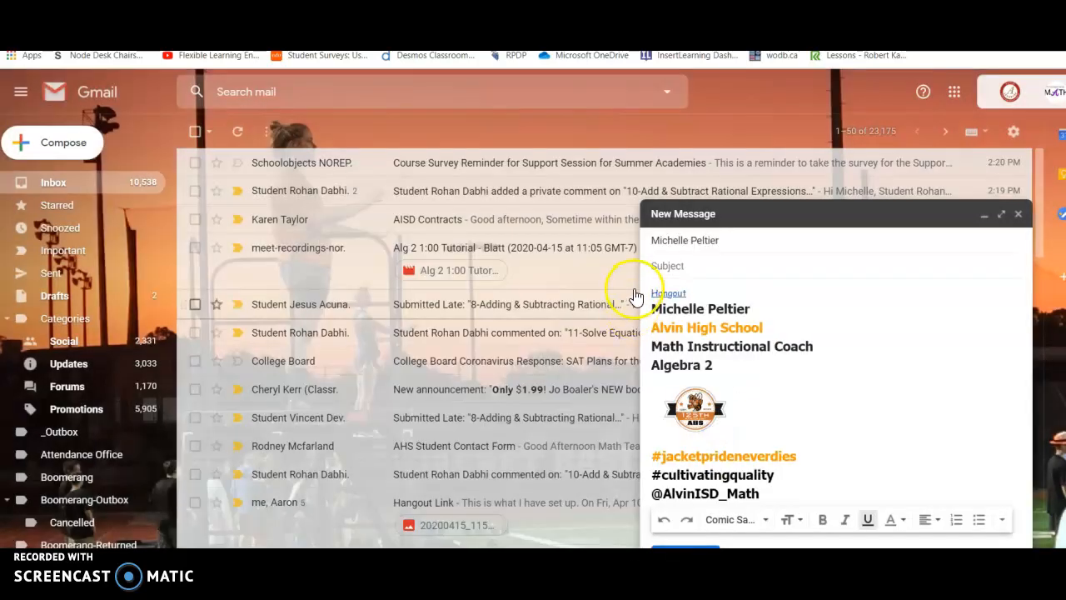